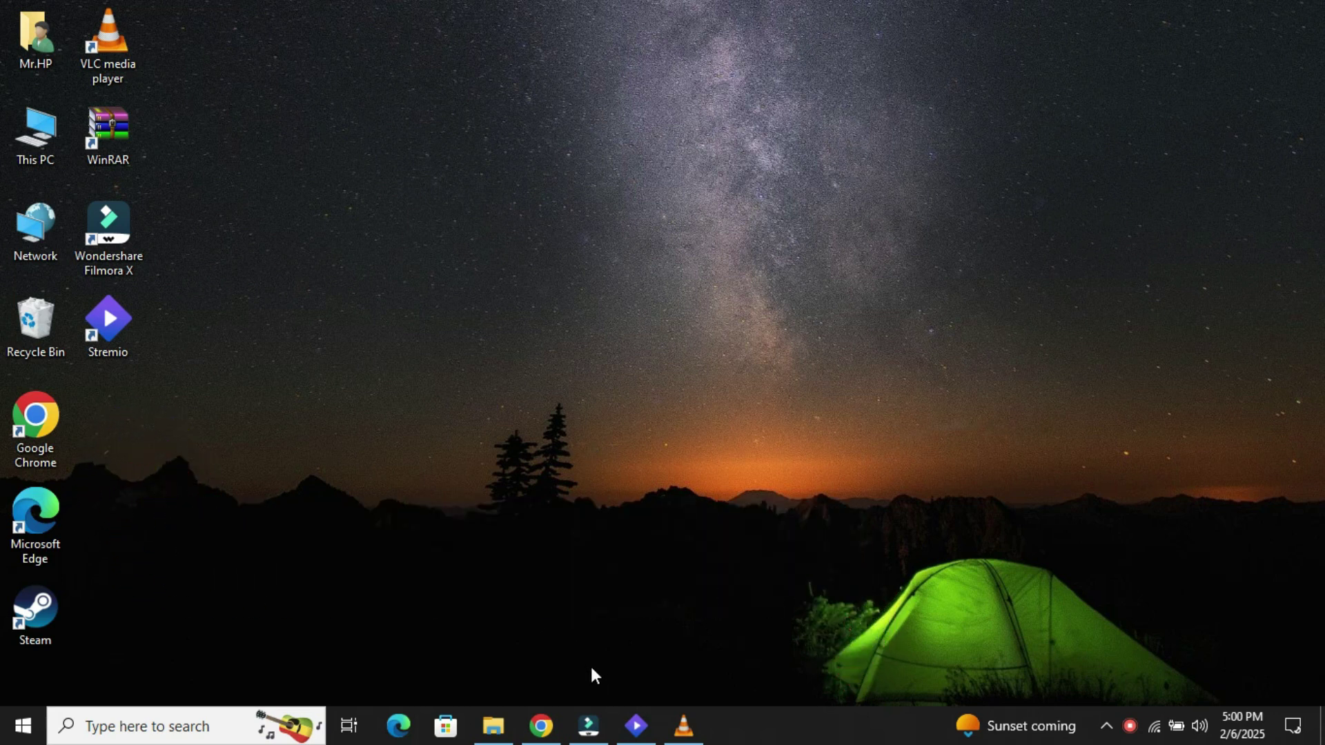
# Bring up Stremio from the taskbar and go to its Addons section.
pyautogui.click(637, 726)
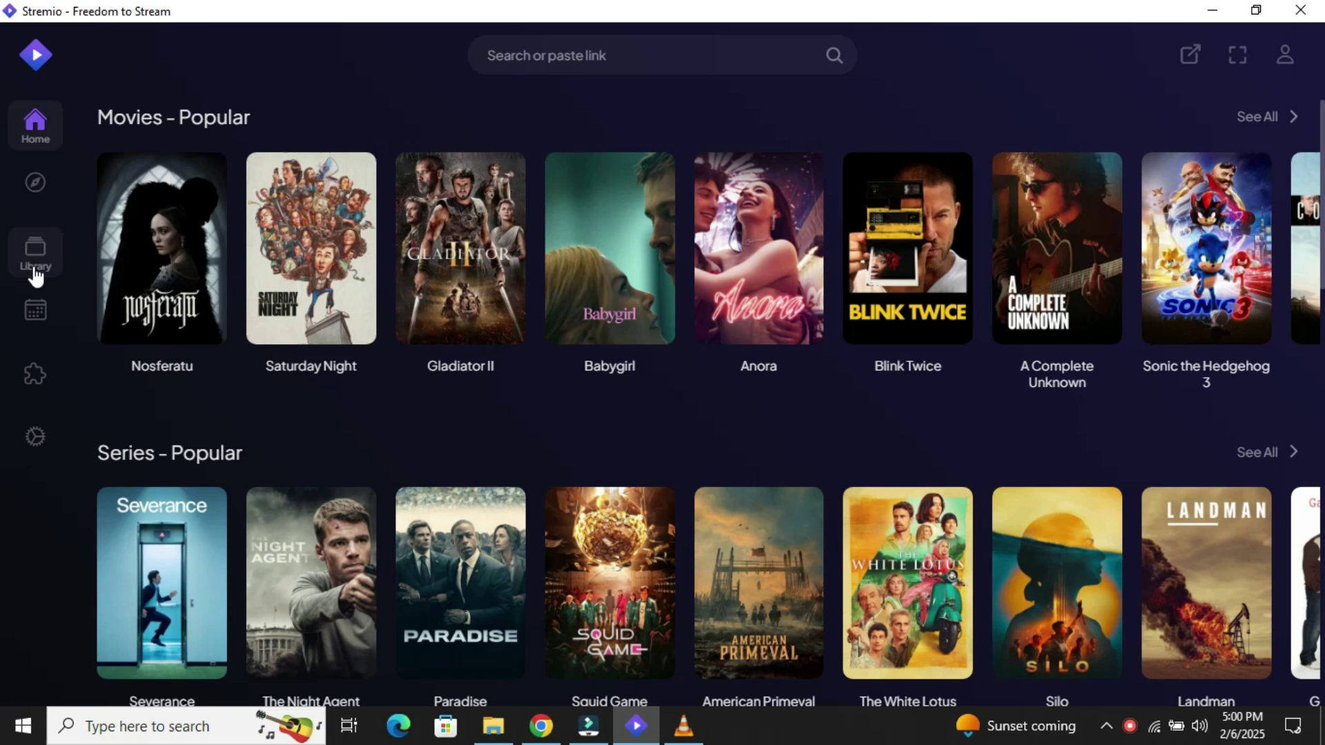
pyautogui.click(36, 382)
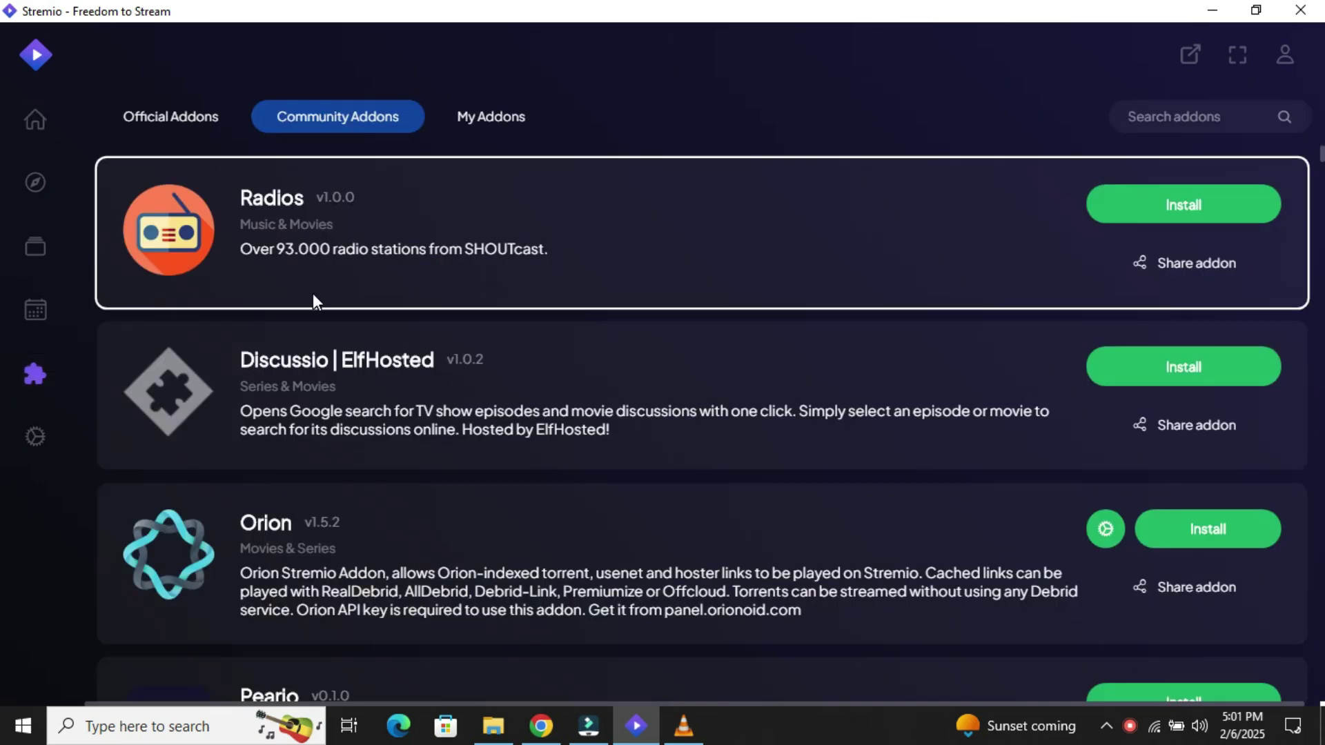
# Search Official Addons for 'torrent', then switch to the My Addons list.
pyautogui.click(171, 123)
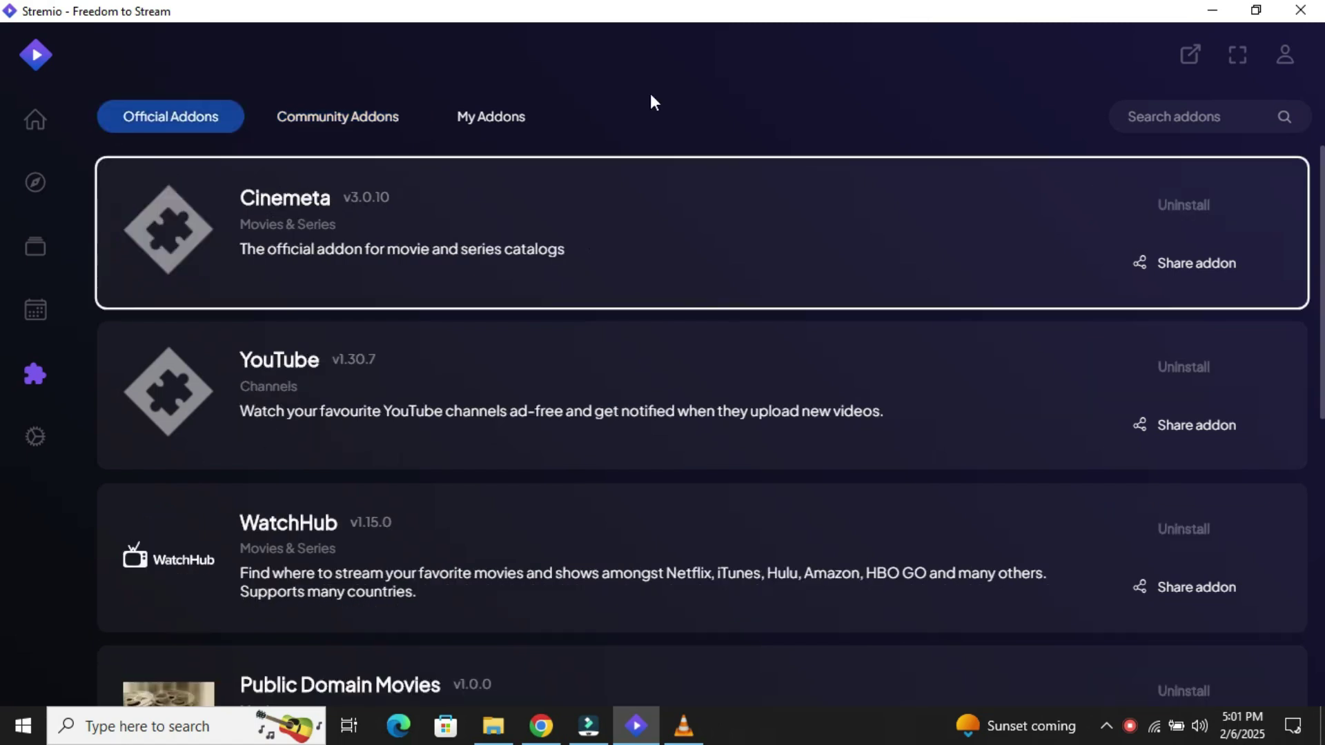
pyautogui.click(1207, 117)
pyautogui.write('tp')
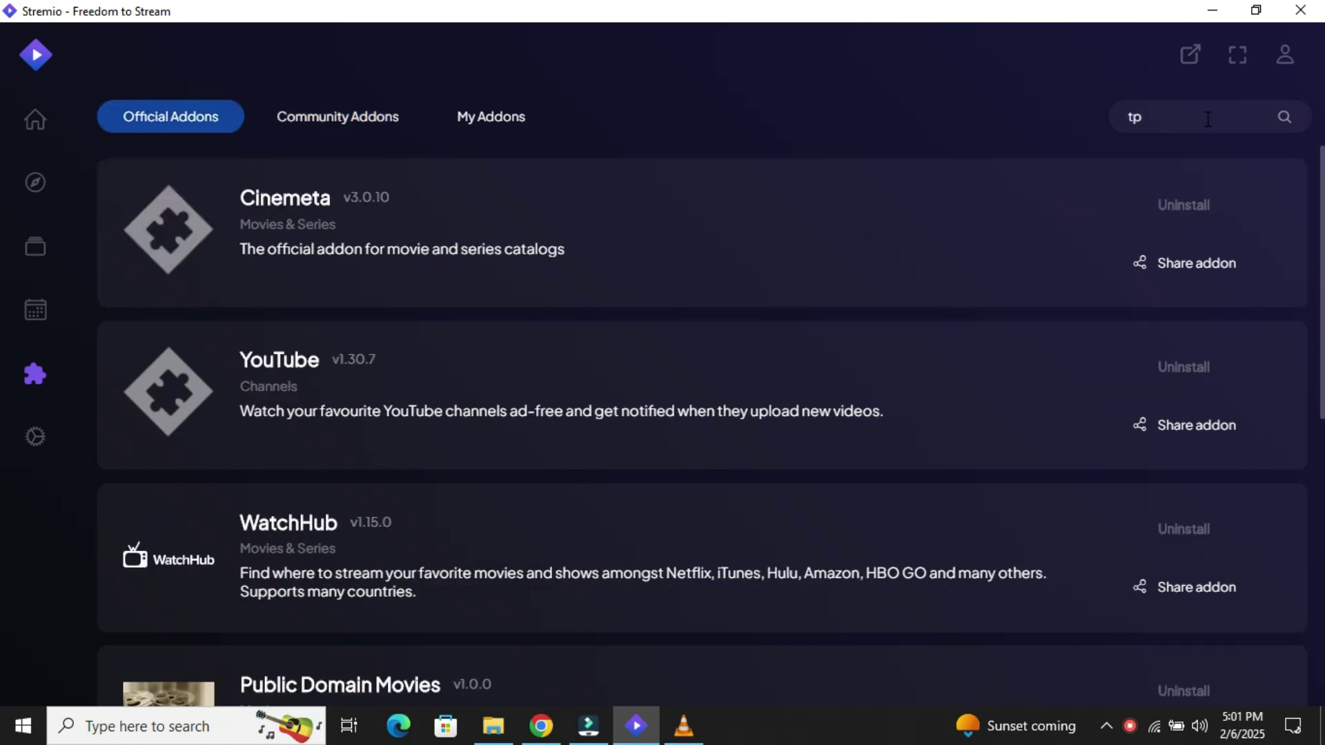
pyautogui.write('orrent')
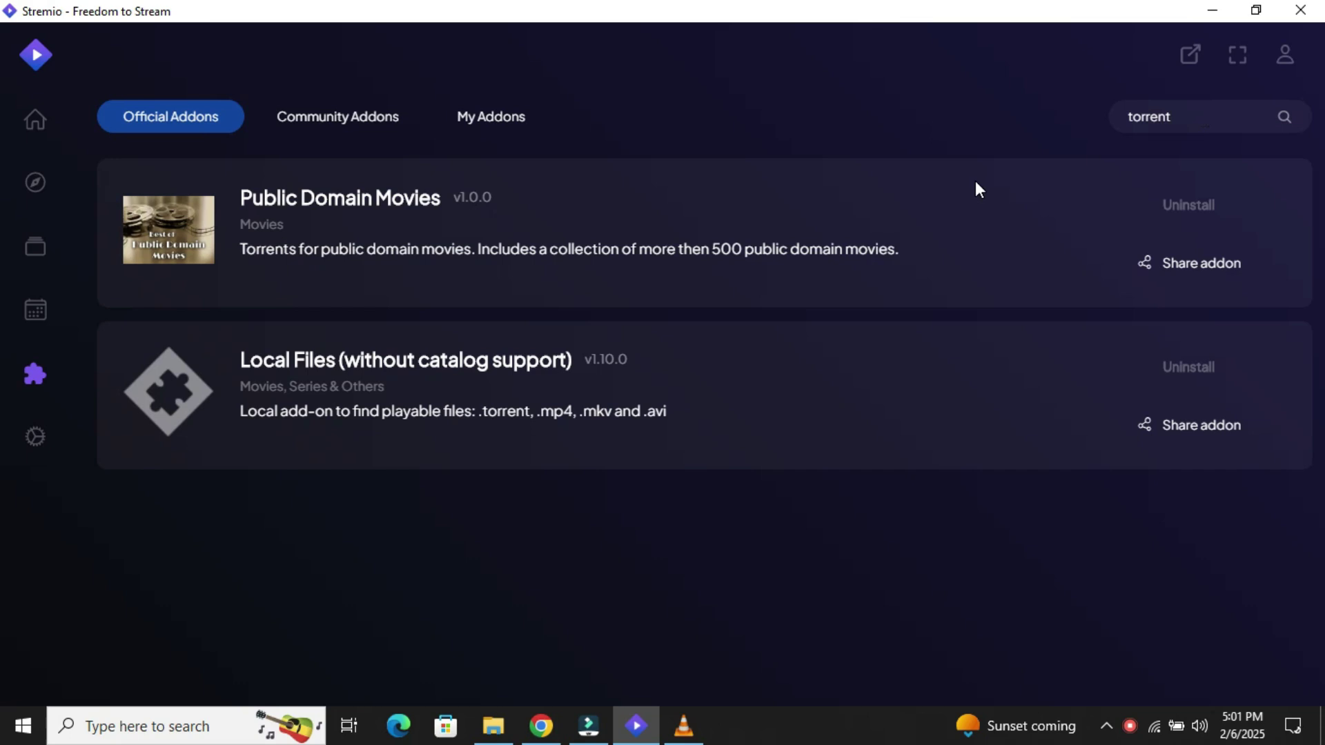
pyautogui.click(482, 135)
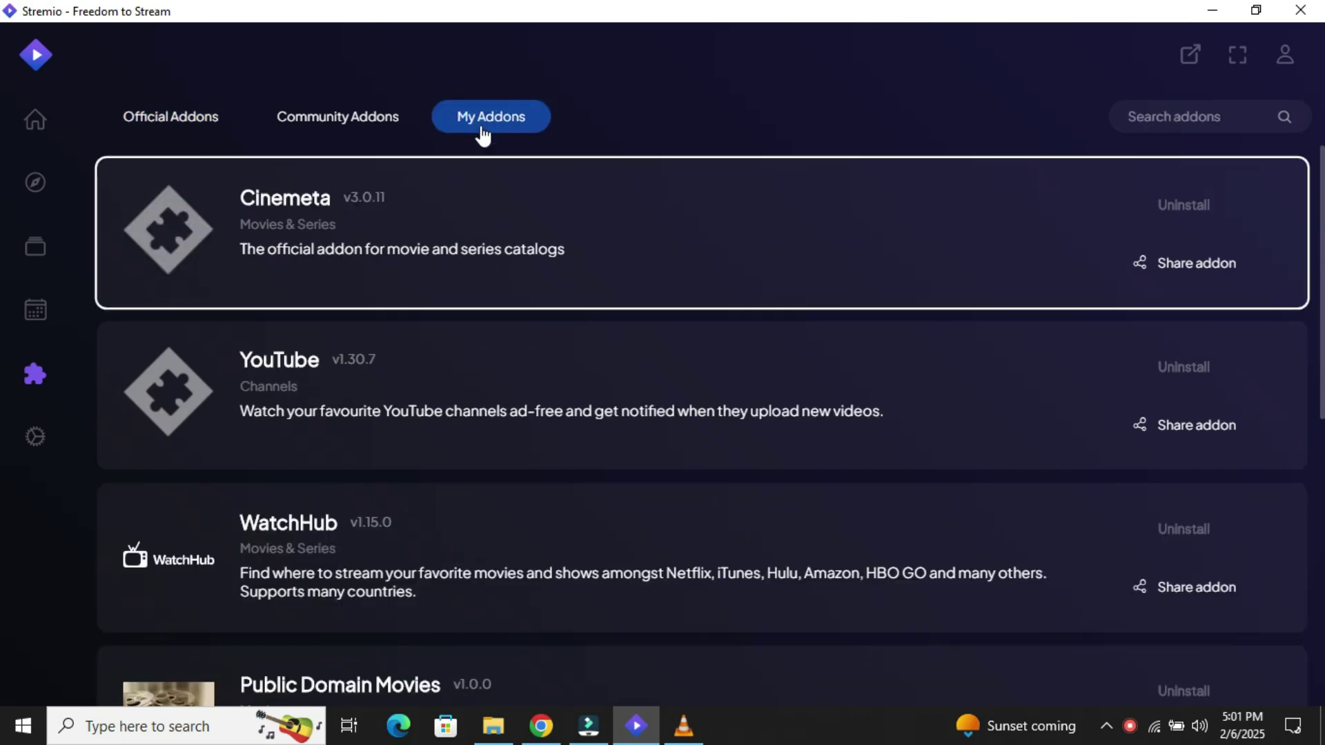
# Search installed addons for 'to', then return to the Community Addons list.
pyautogui.click(1155, 120)
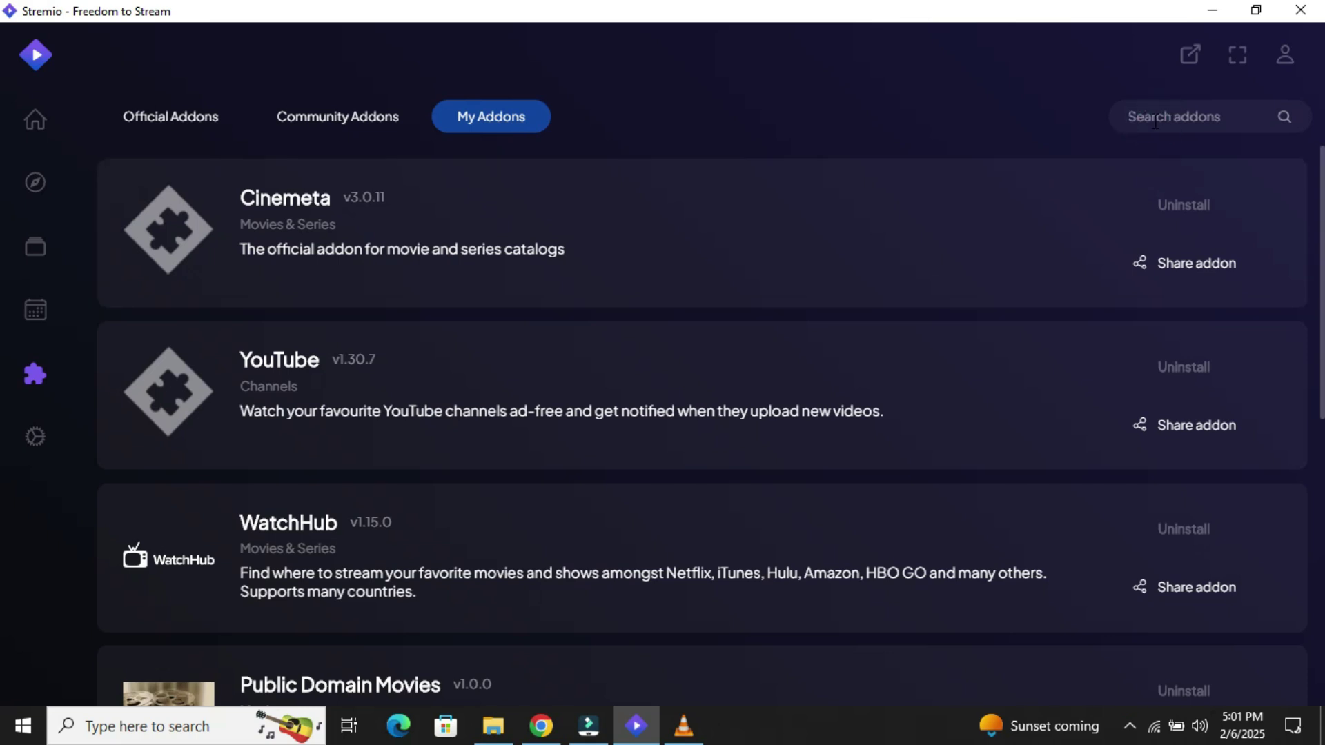
pyautogui.write('to')
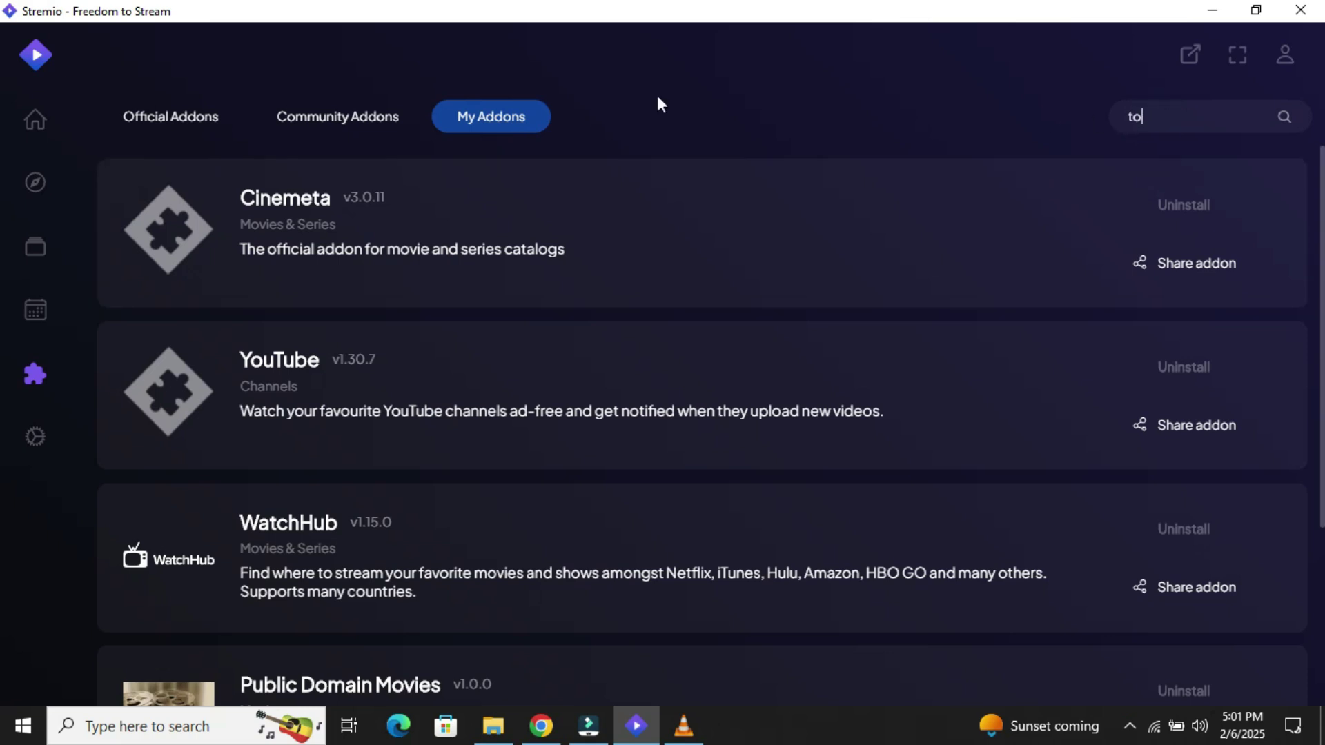
pyautogui.click(344, 125)
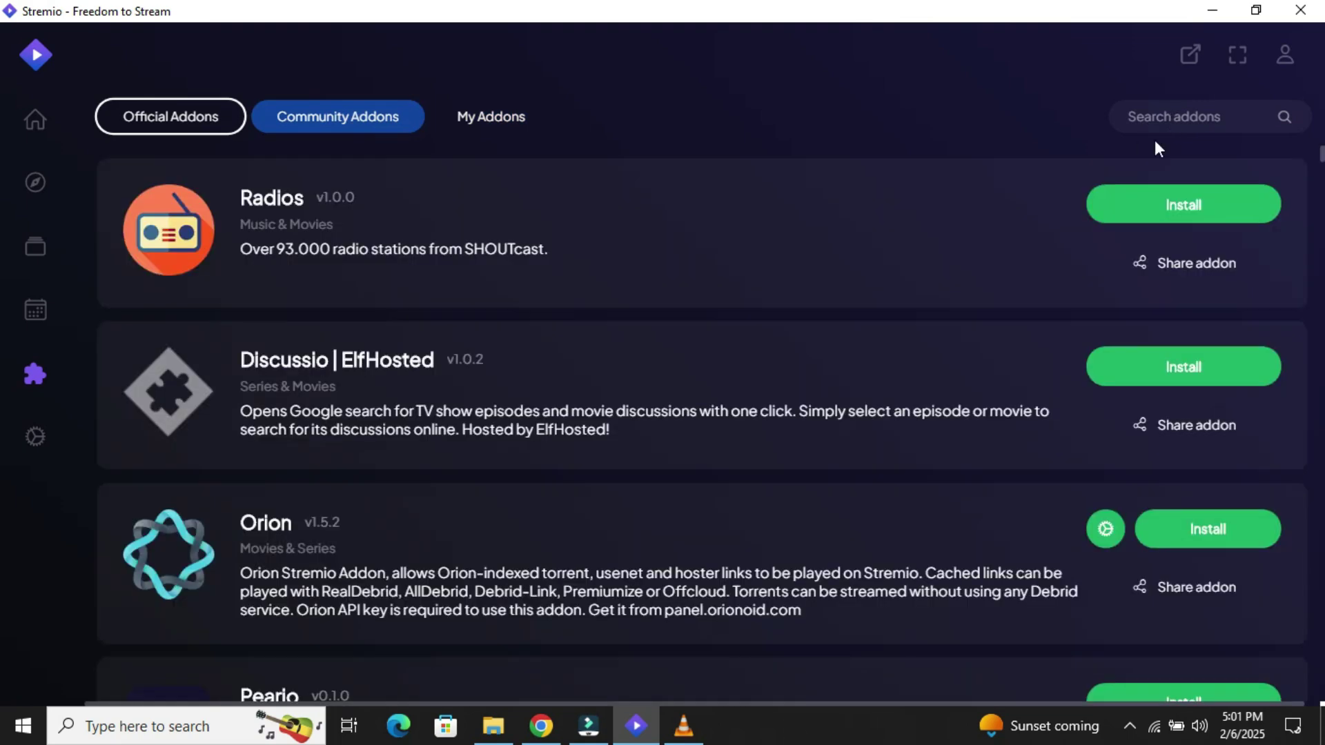
# Search Community Addons for 'torrentio' and install Torrent Catalogs, confirming in the dialog.
pyautogui.click(1177, 118)
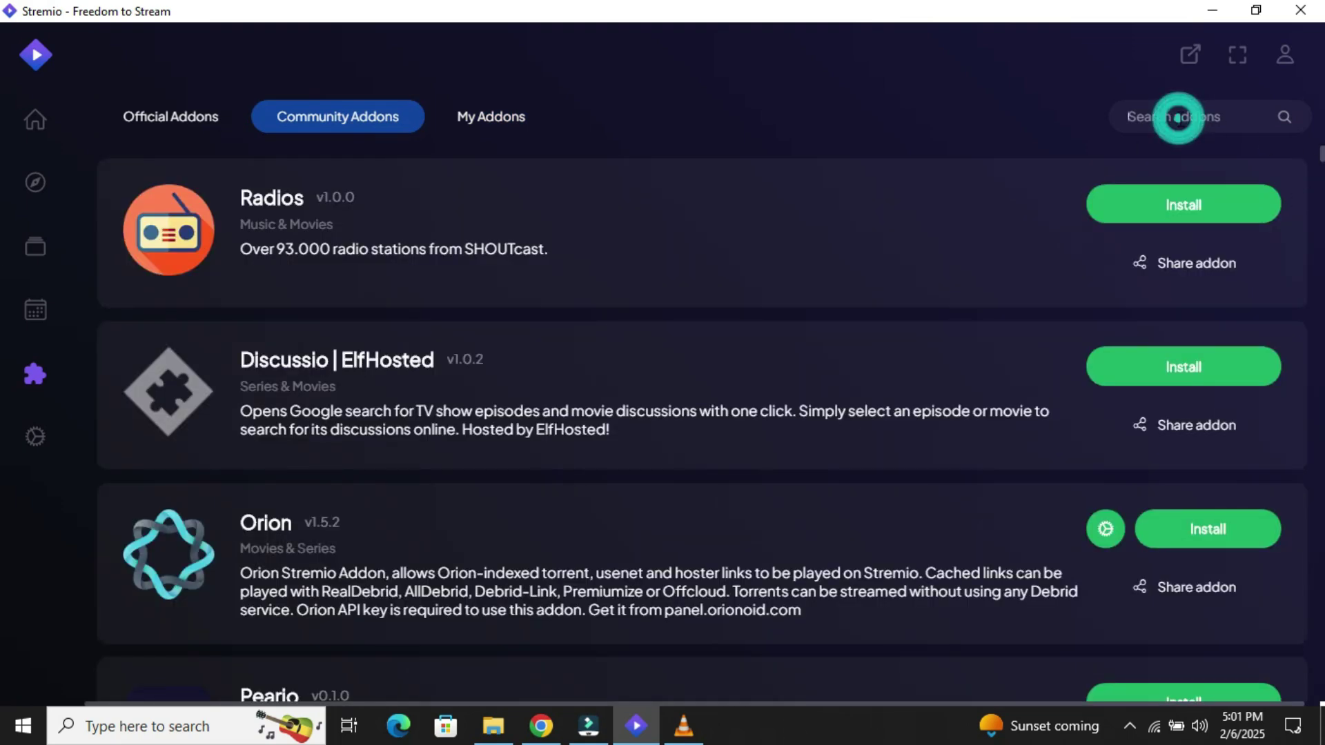
pyautogui.write('torrentio')
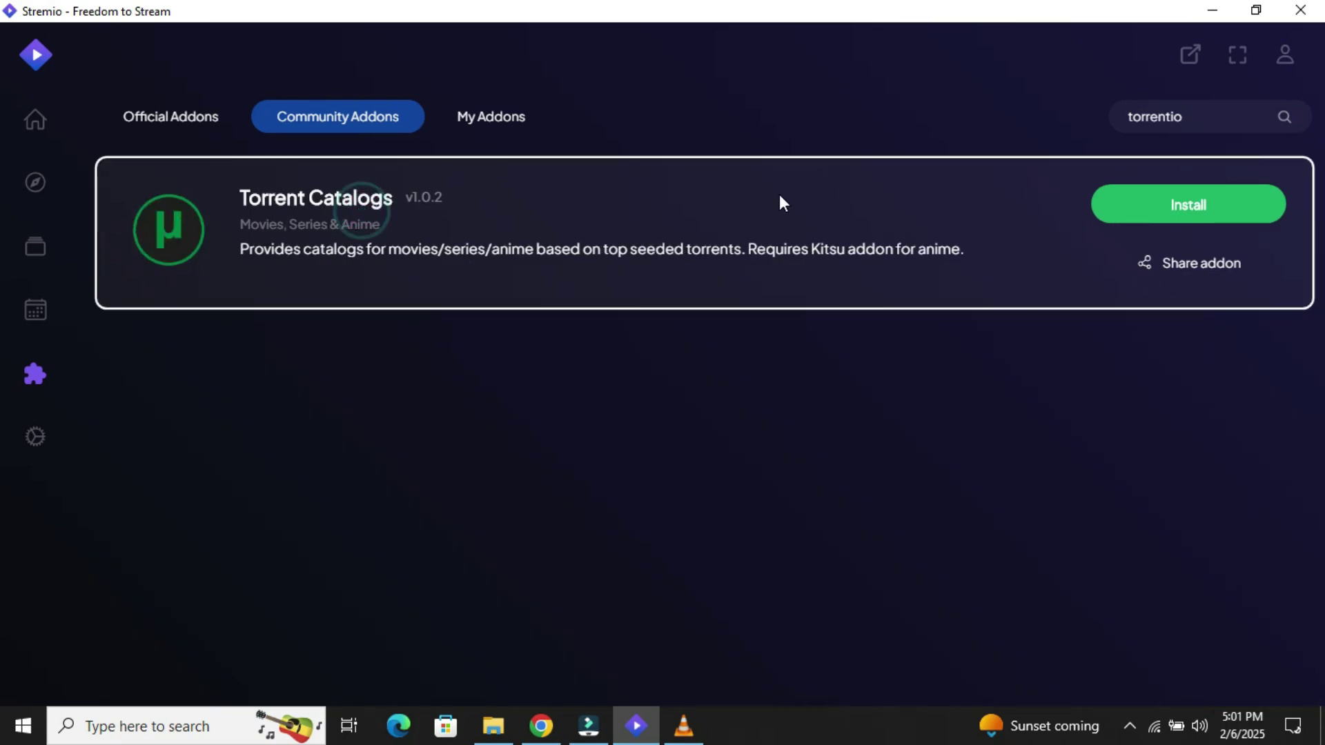
pyautogui.click(1119, 205)
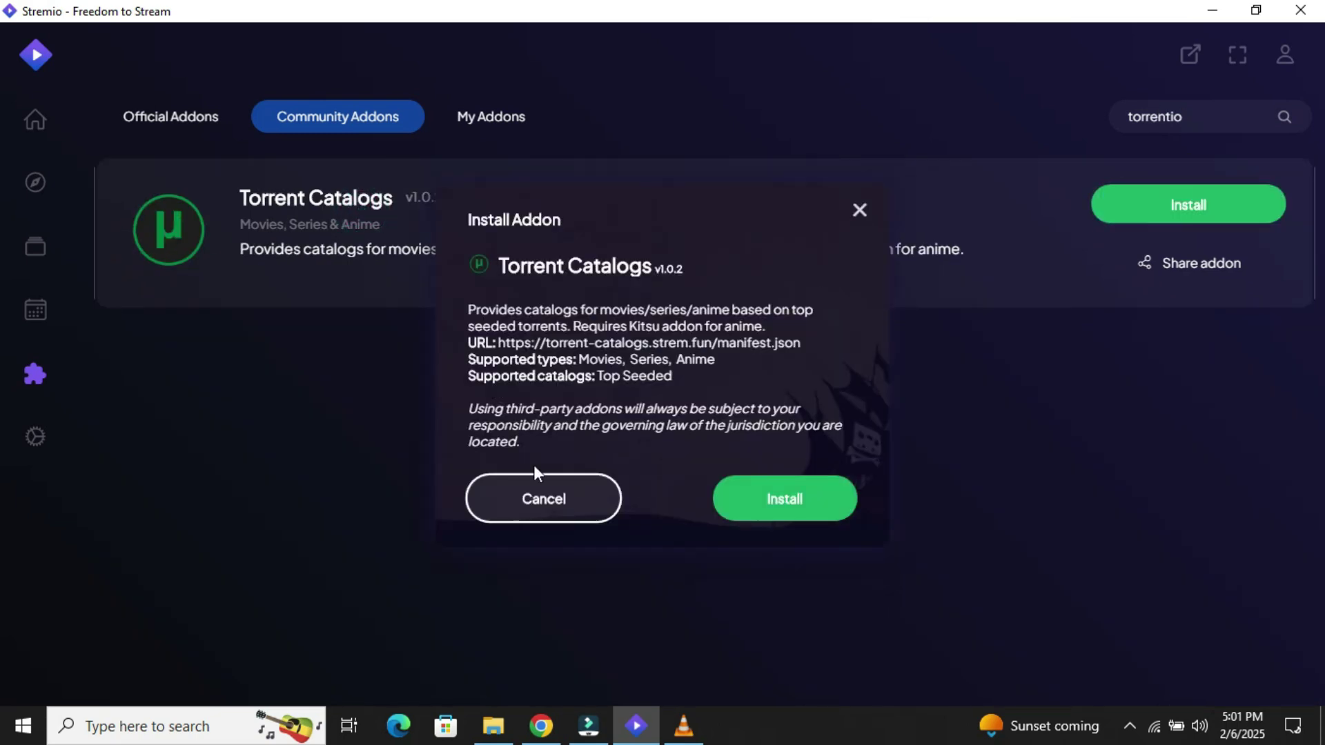
pyautogui.click(765, 501)
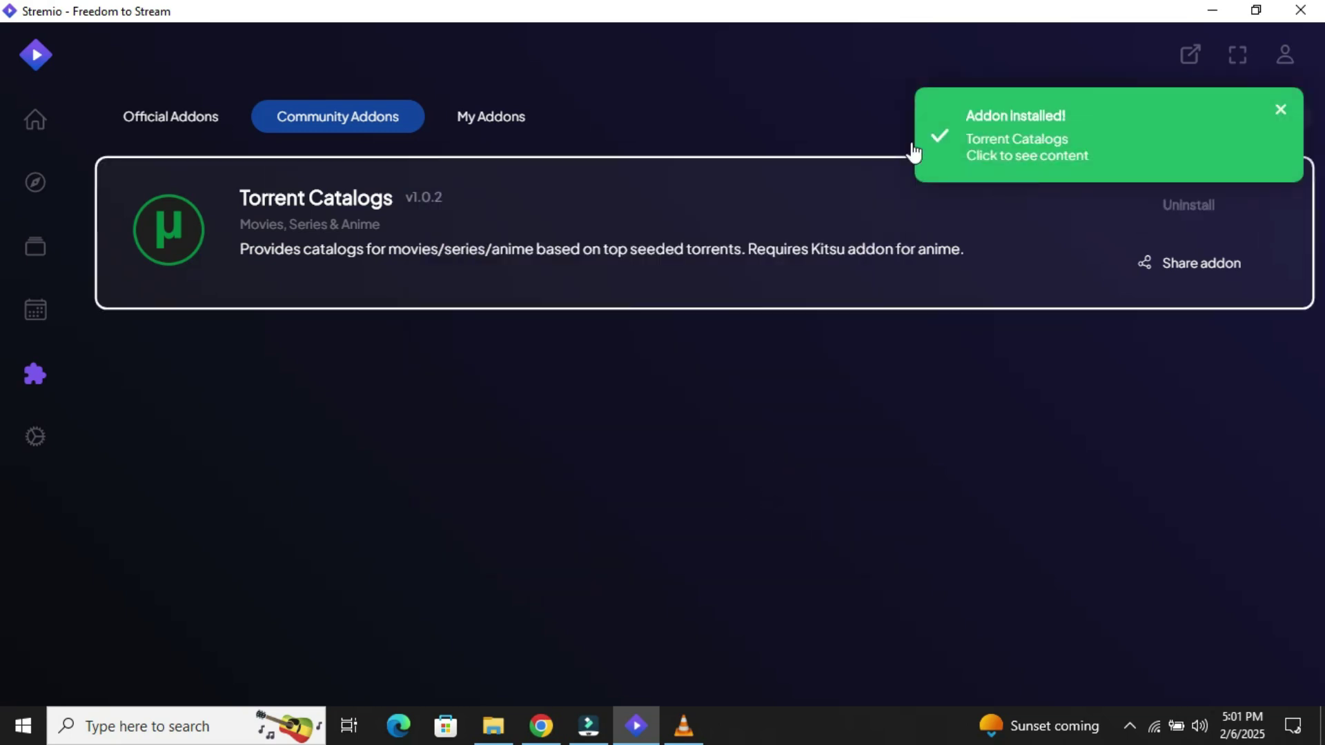
# Verify Torrent Catalogs in My Addons, view its Top Seeded catalog in Discover, then minimize Stremio.
pyautogui.click(470, 130)
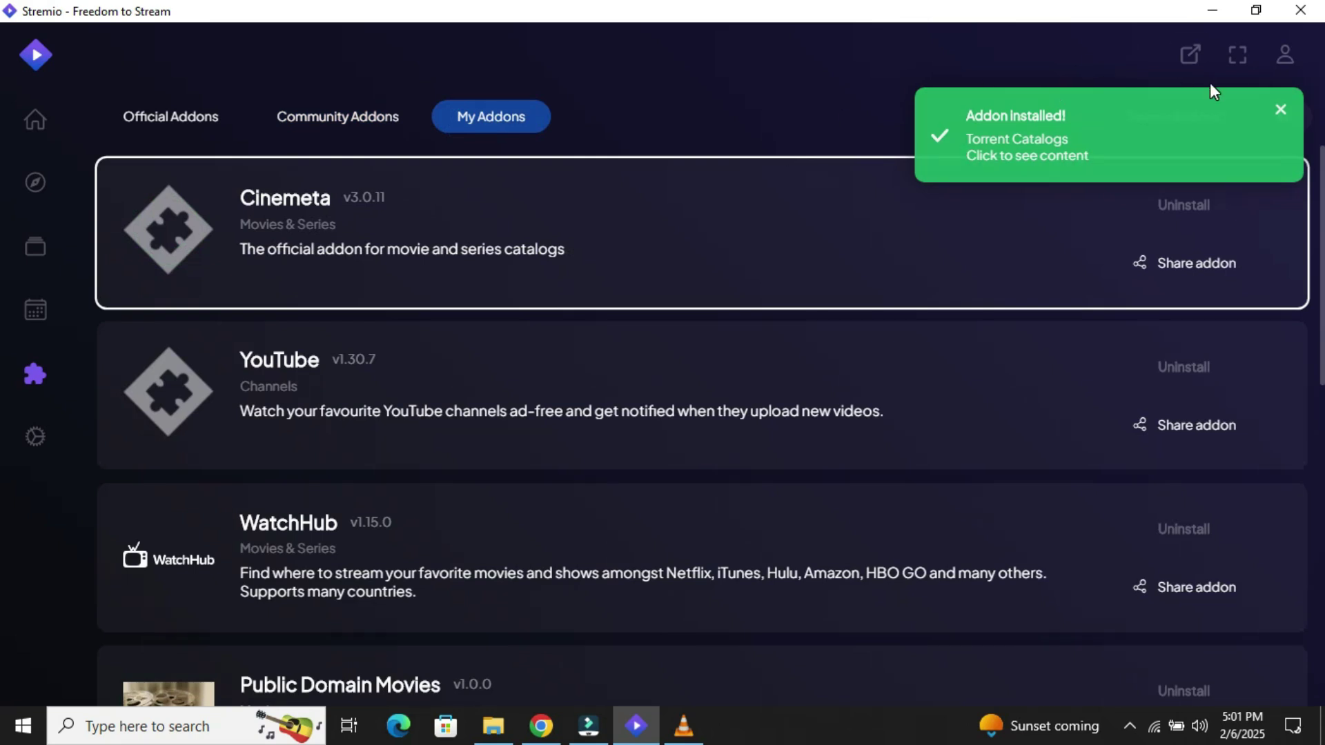
pyautogui.click(905, 89)
pyautogui.click(1024, 150)
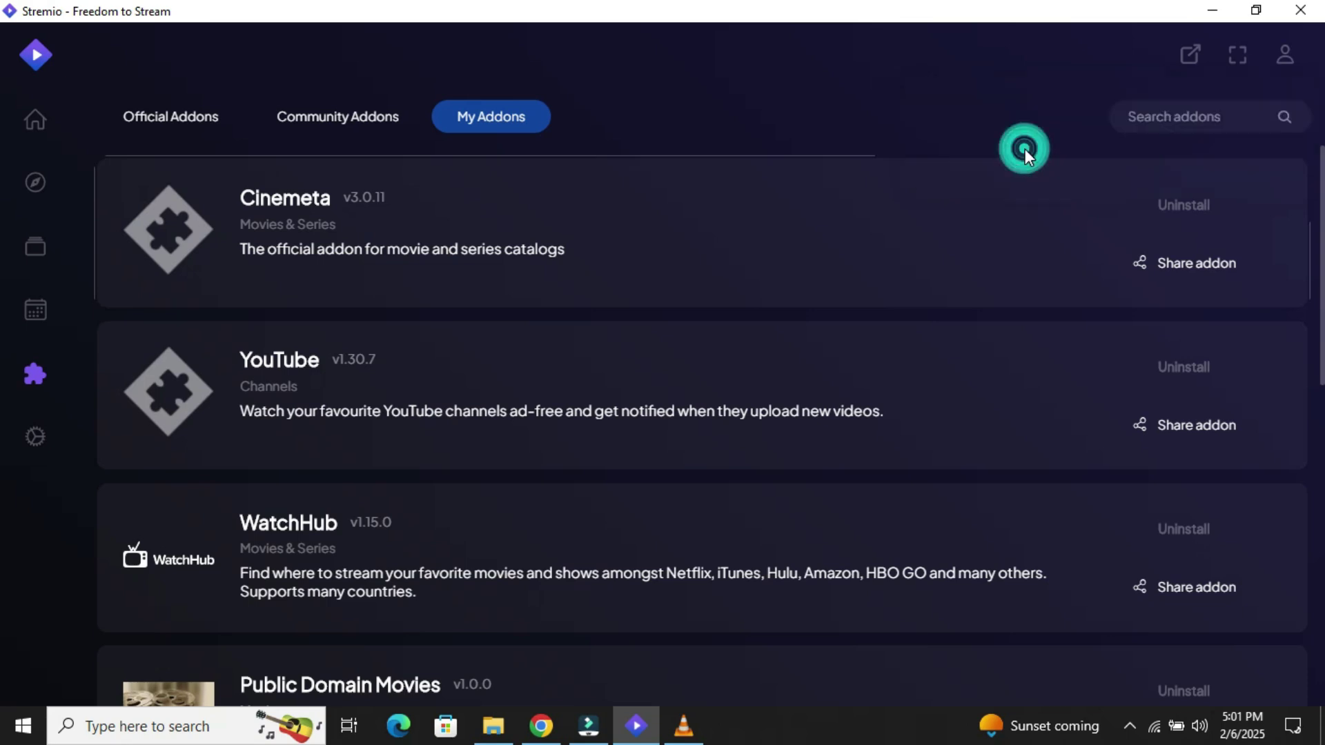
pyautogui.click(1142, 115)
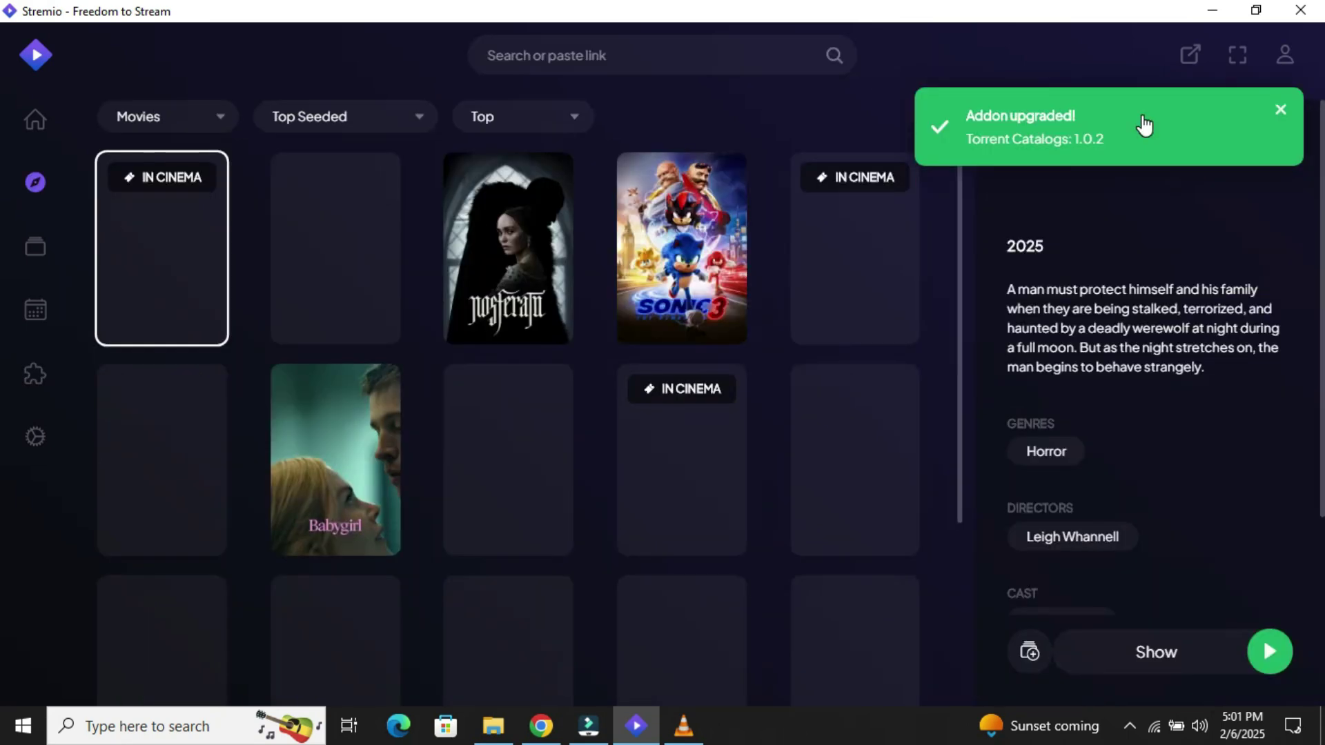
pyautogui.click(1210, 9)
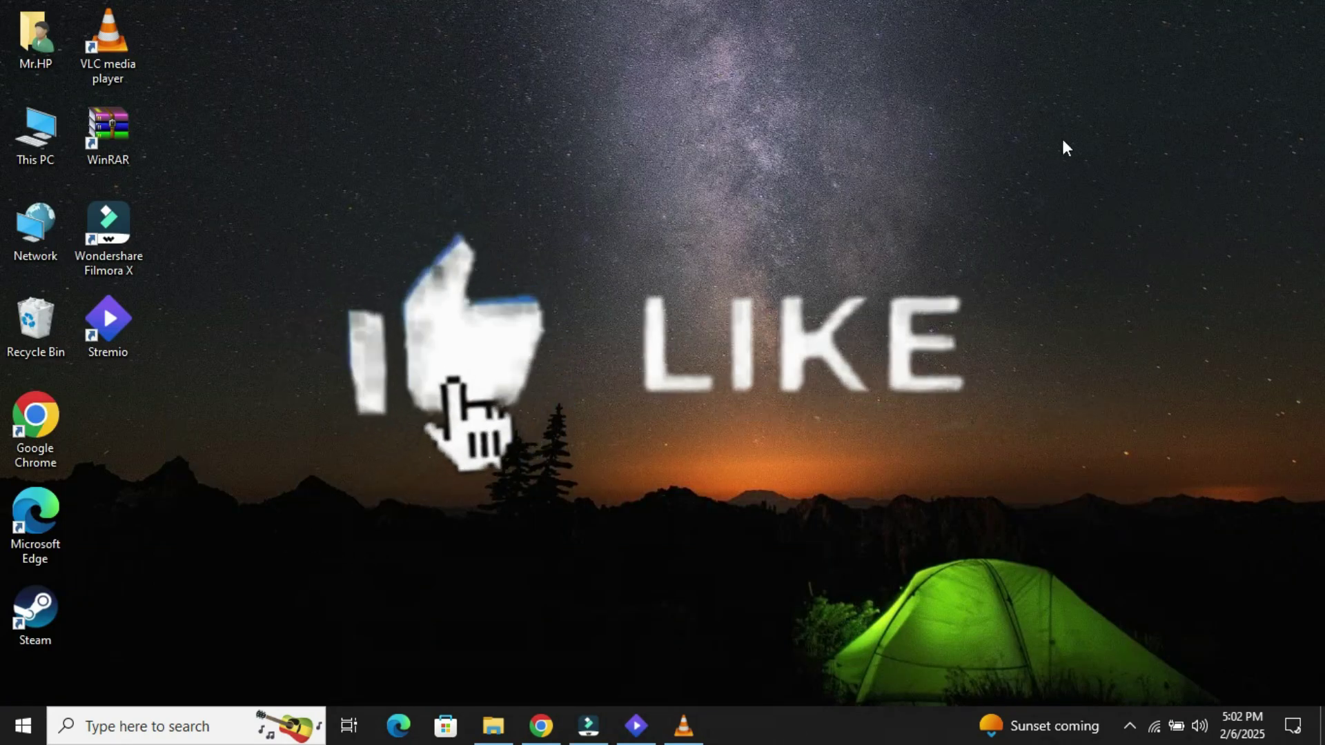